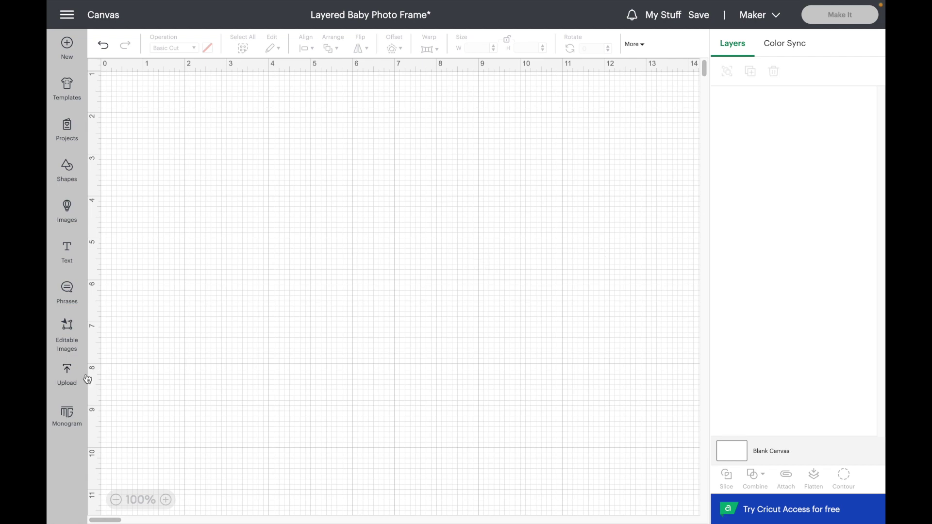
Place the already uploaded moon-and-clouds frame from Recent Uploads onto the canvas at 8.36 in square.
{"action": "left_click", "coordinate": [70, 374]}
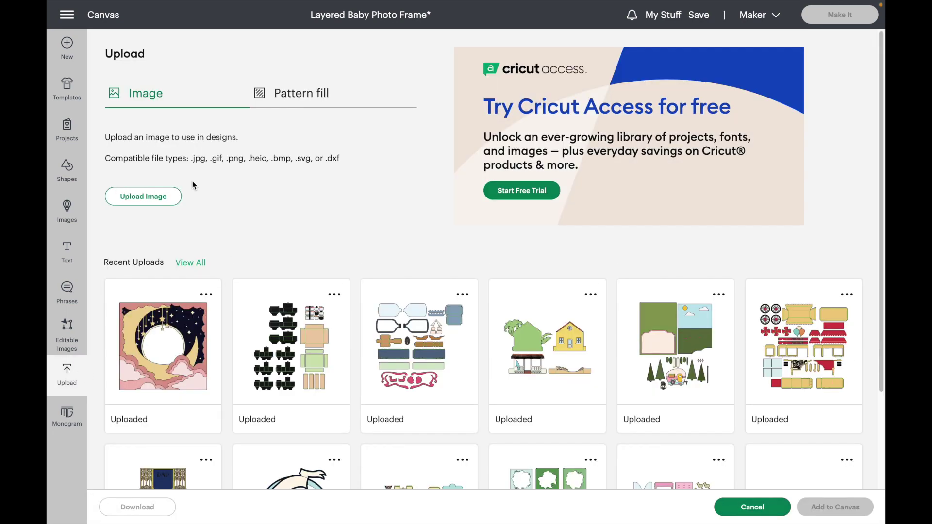
{"action": "left_click", "coordinate": [158, 197]}
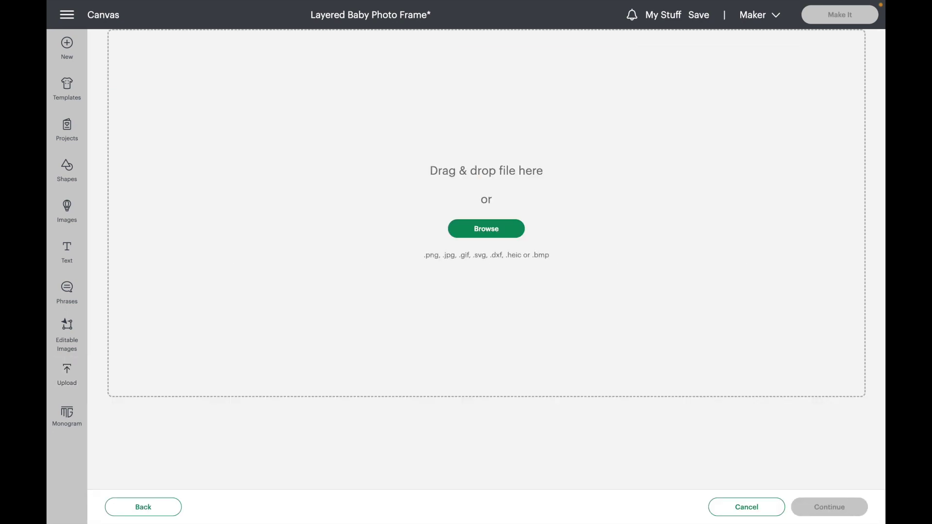
{"action": "left_click_drag", "start_coordinate": [728, 291], "coordinate": [523, 260]}
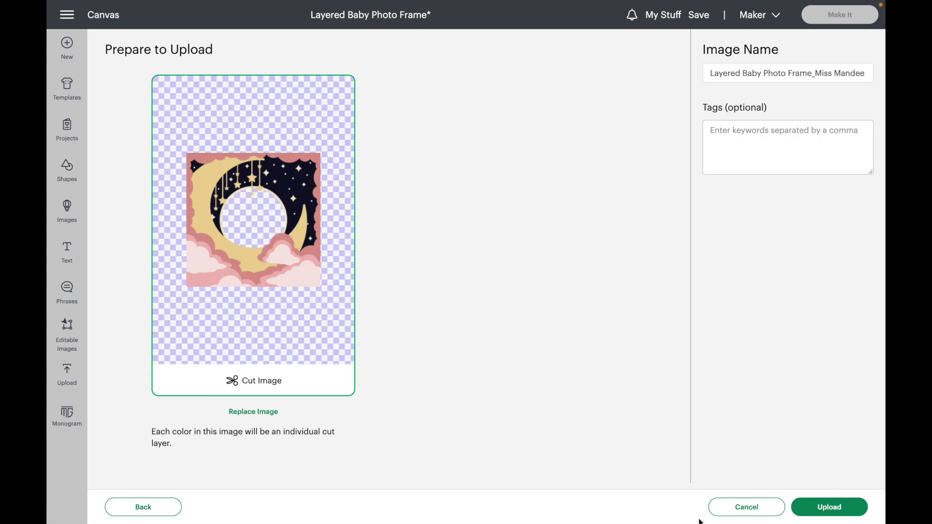
{"action": "left_click", "coordinate": [766, 509]}
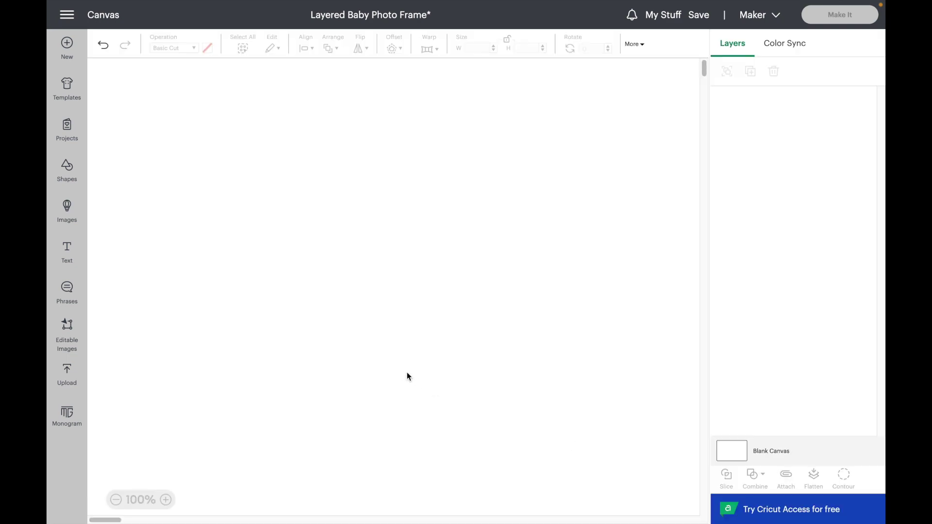
{"action": "left_click", "coordinate": [68, 372]}
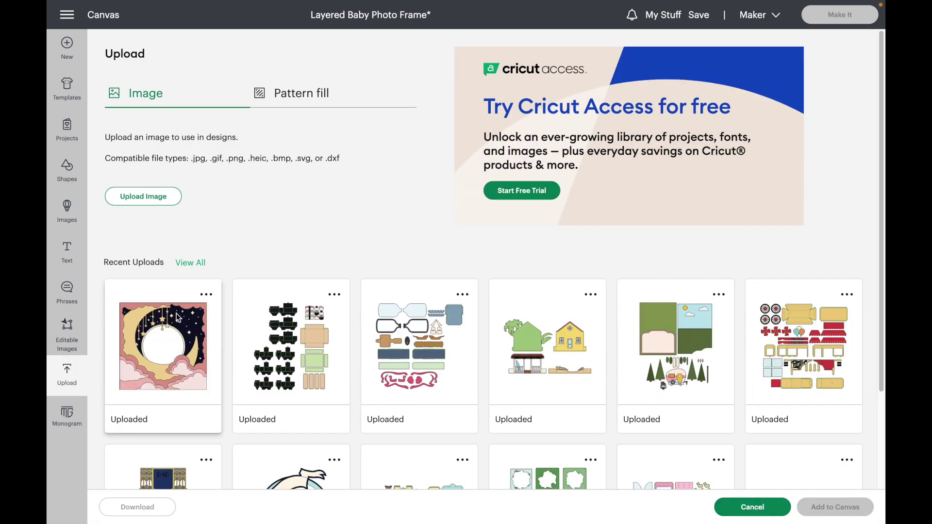
{"action": "left_click", "coordinate": [820, 507]}
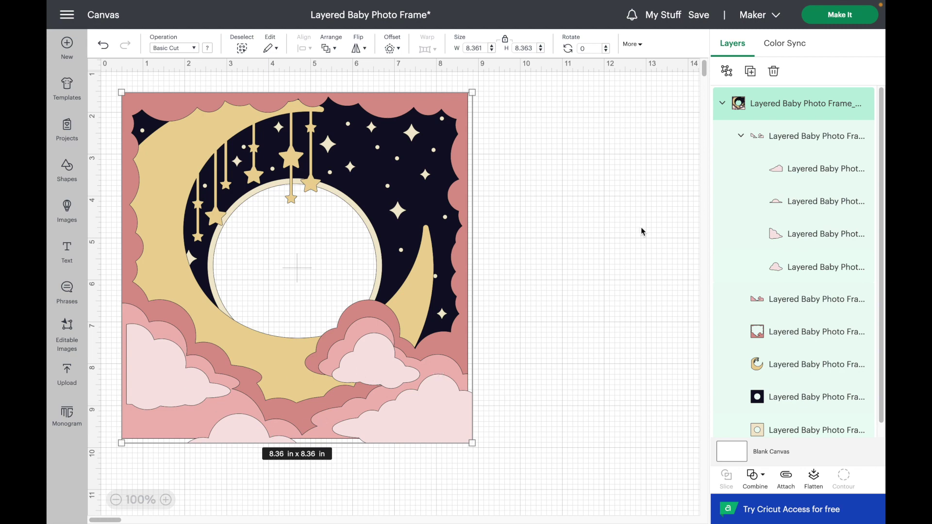
Ungroup the frame into layers, undo a stray move, and realign the pink cloud group with the frame.
{"action": "left_click", "coordinate": [728, 72]}
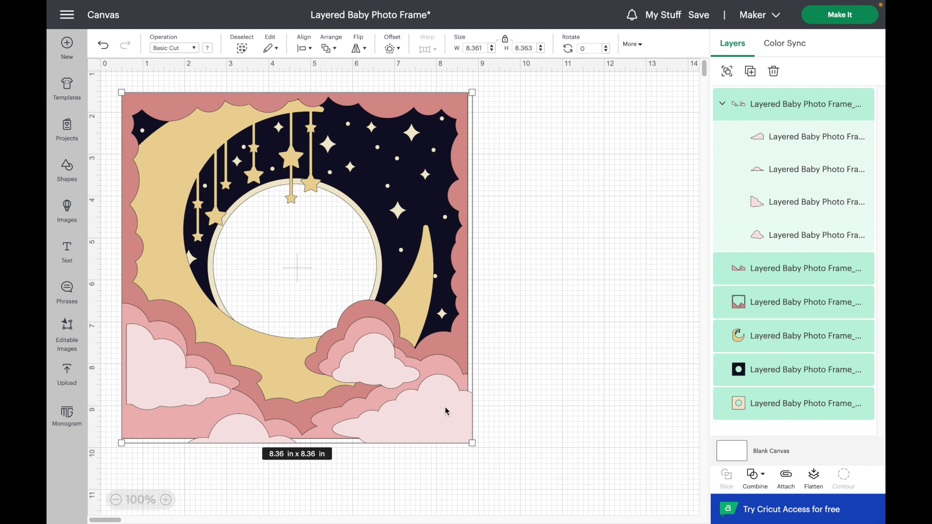
{"action": "left_click_drag", "start_coordinate": [443, 410], "coordinate": [439, 411]}
{"action": "key", "text": "ctrl+z"}
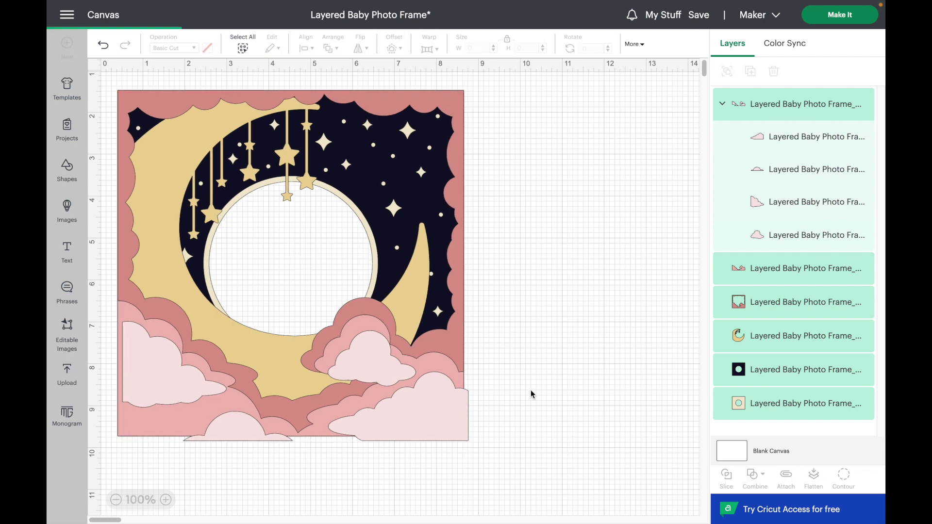
{"action": "left_click", "coordinate": [447, 422]}
{"action": "left_click_drag", "start_coordinate": [447, 422], "coordinate": [443, 418]}
Add a text box reading 9.20.2019 and reduce its font size to 69.
{"action": "left_click", "coordinate": [518, 396]}
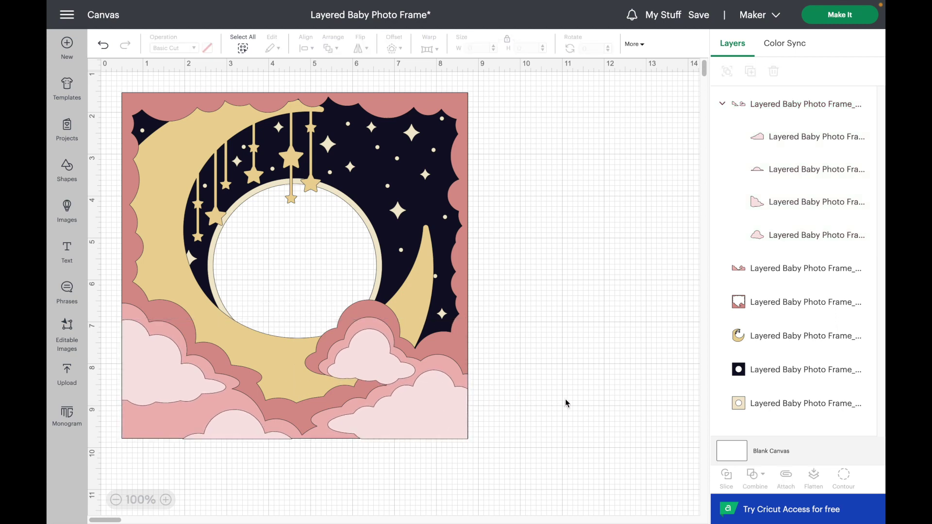
{"action": "left_click", "coordinate": [72, 255]}
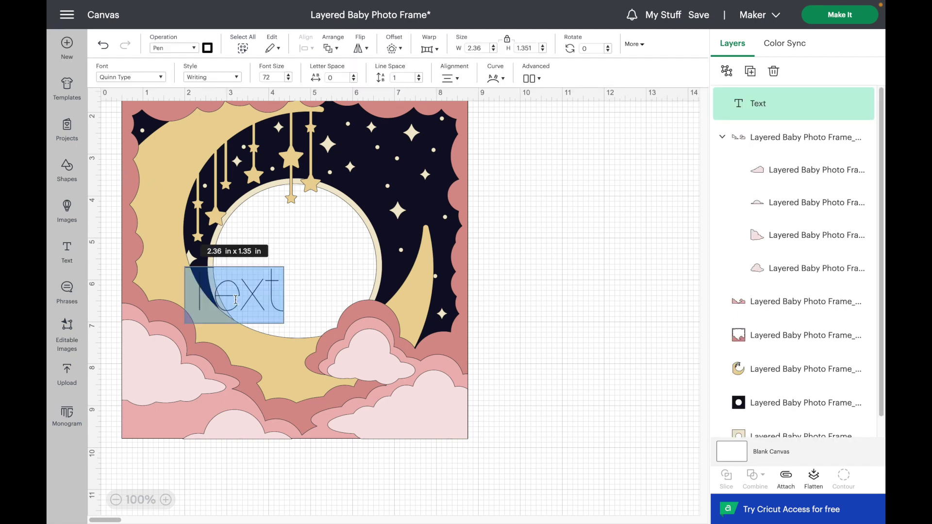
{"action": "type", "text": "9.20."}
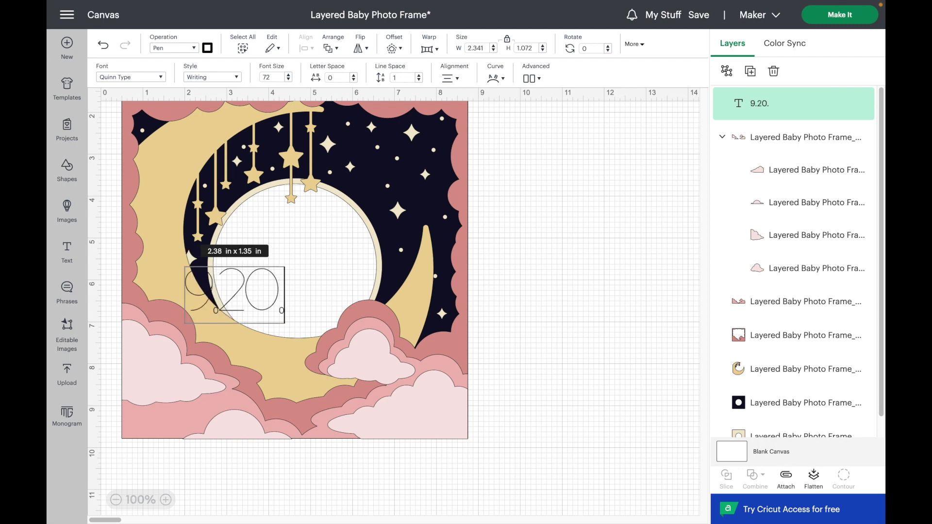
{"action": "type", "text": "2019"}
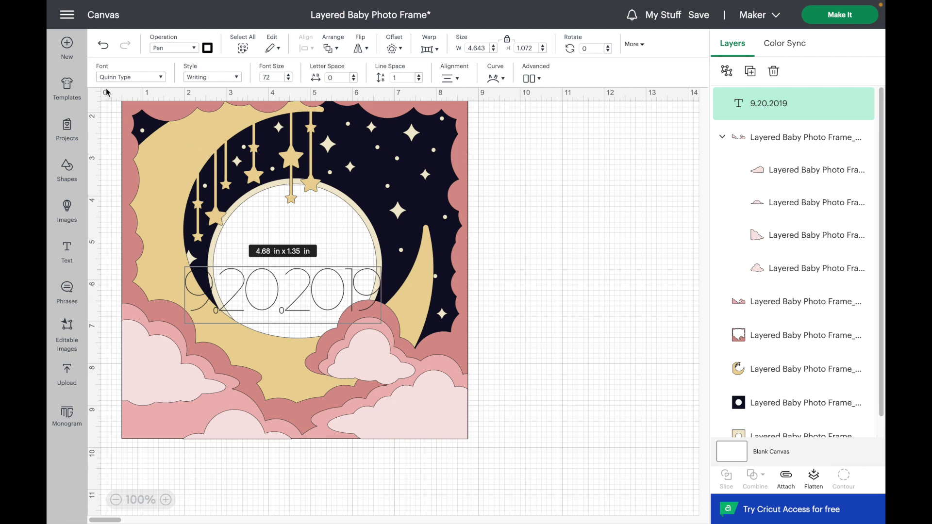
{"action": "key", "text": "ctrl+a"}
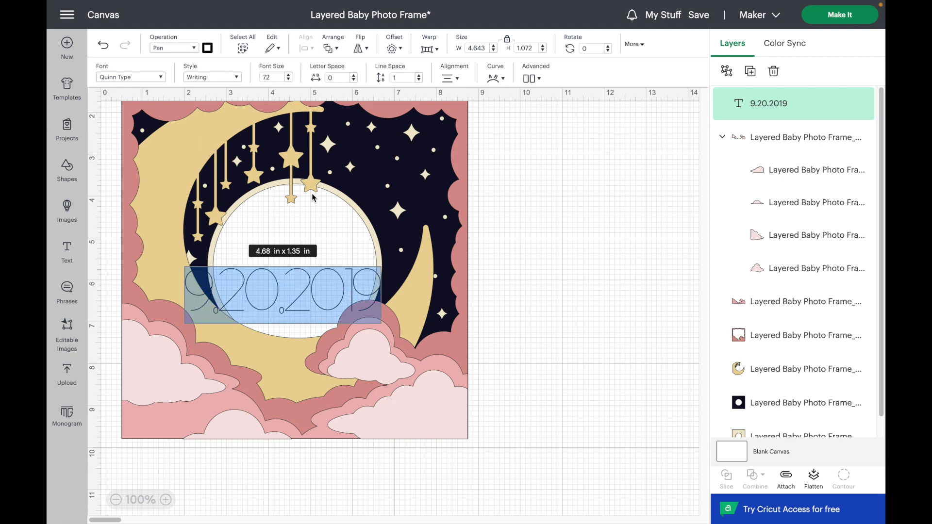
{"action": "left_click", "coordinate": [289, 80]}
{"action": "left_click", "coordinate": [289, 80]}
{"action": "left_click", "coordinate": [288, 81]}
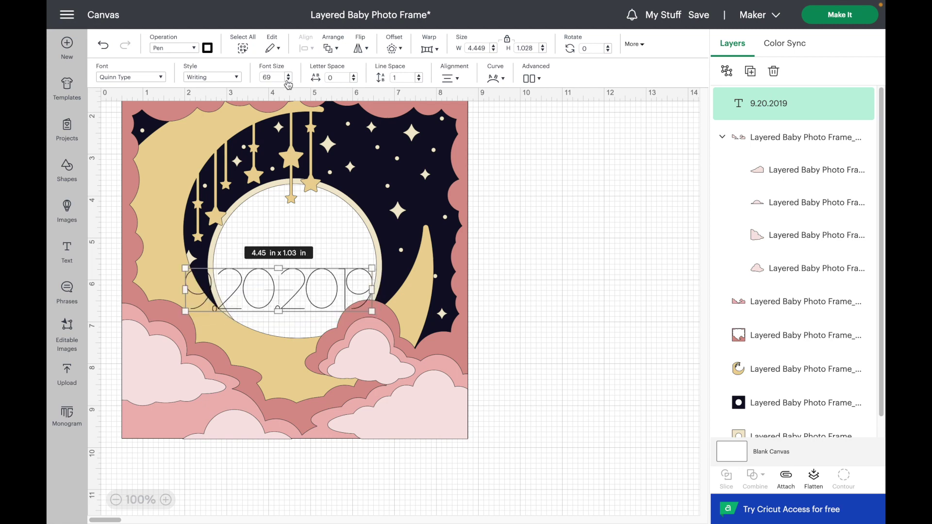
{"action": "left_click_drag", "start_coordinate": [371, 268], "coordinate": [287, 304]}
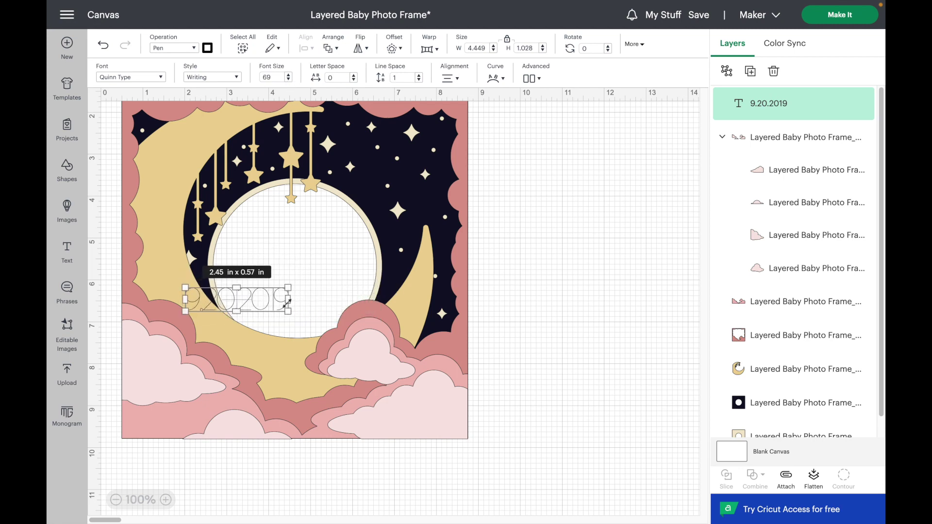
Raise the date's letter spacing to 3 and shrink it onto the lower-left cloud, about 1.42 in wide.
{"action": "left_click", "coordinate": [355, 75]}
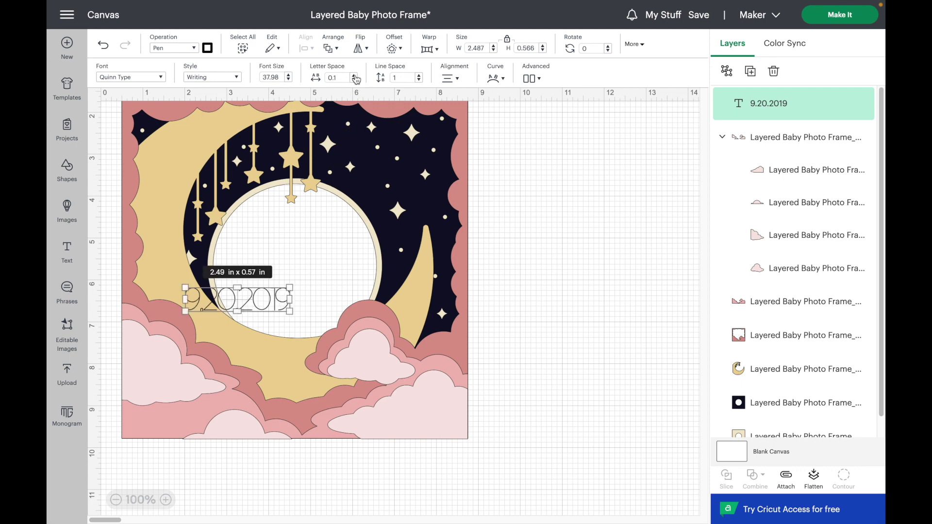
{"action": "left_click", "coordinate": [355, 75]}
{"action": "left_click", "coordinate": [355, 75]}
{"action": "left_click", "coordinate": [355, 75]}
{"action": "left_click", "coordinate": [355, 75]}
{"action": "left_click", "coordinate": [355, 75]}
{"action": "left_click", "coordinate": [355, 75]}
{"action": "left_click", "coordinate": [355, 75]}
{"action": "left_click", "coordinate": [355, 75]}
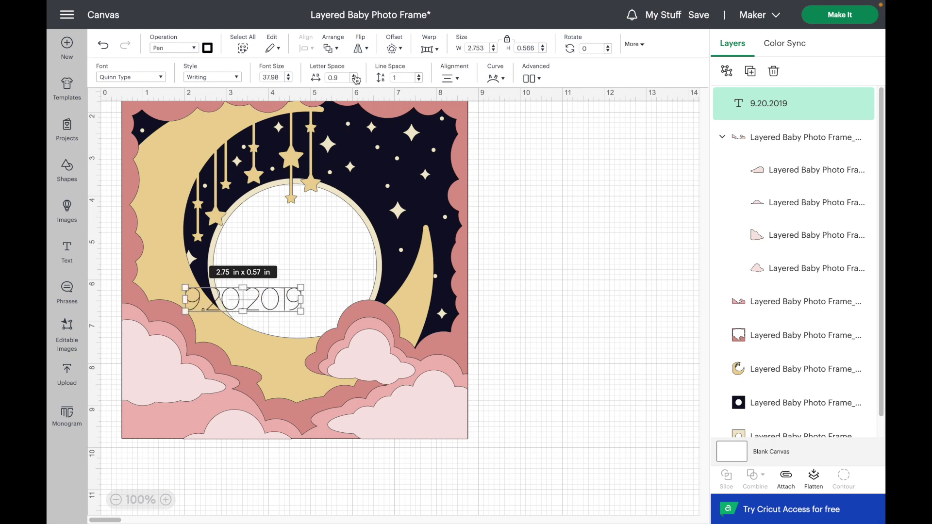
{"action": "left_click", "coordinate": [355, 75]}
{"action": "left_click", "coordinate": [355, 76]}
{"action": "left_click", "coordinate": [355, 75]}
{"action": "left_click", "coordinate": [355, 76]}
{"action": "left_click", "coordinate": [355, 75]}
{"action": "left_click", "coordinate": [355, 75]}
{"action": "left_click", "coordinate": [355, 76]}
{"action": "left_click", "coordinate": [355, 76]}
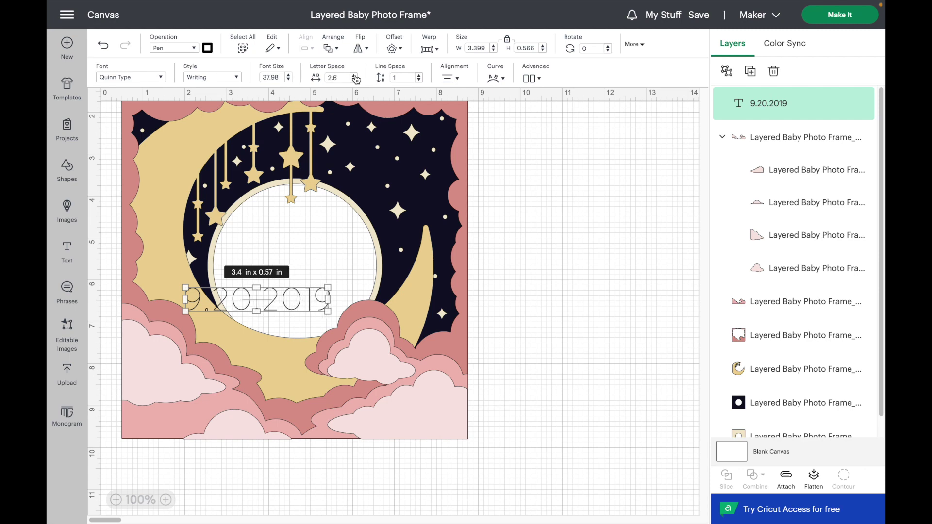
{"action": "left_click", "coordinate": [355, 75]}
{"action": "left_click", "coordinate": [355, 75]}
{"action": "left_click_drag", "start_coordinate": [335, 311], "coordinate": [186, 379]}
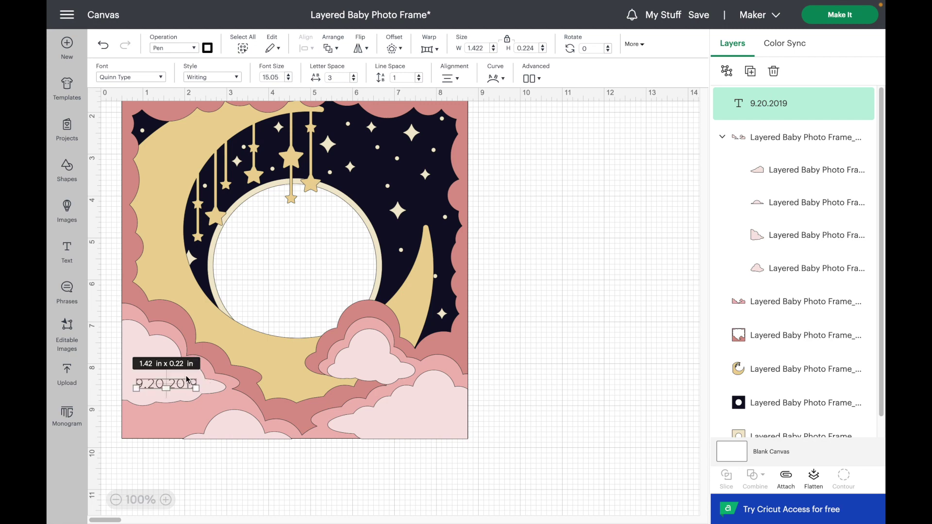
Duplicate the date text, change it to '20 in', and place it on the cloud above the date.
{"action": "left_click", "coordinate": [750, 71]}
{"action": "left_click_drag", "start_coordinate": [194, 139], "coordinate": [261, 355]}
{"action": "left_click_drag", "start_coordinate": [462, 345], "coordinate": [558, 318]}
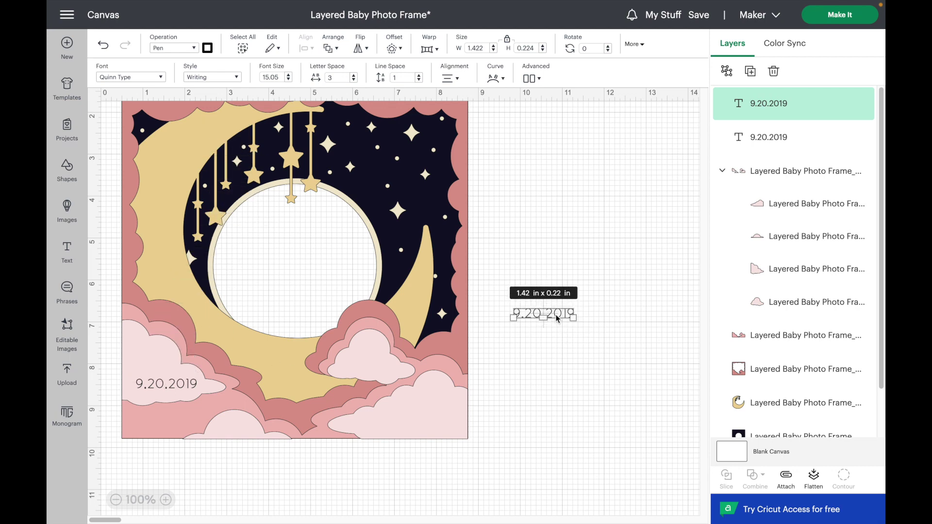
{"action": "double_click", "coordinate": [558, 318]}
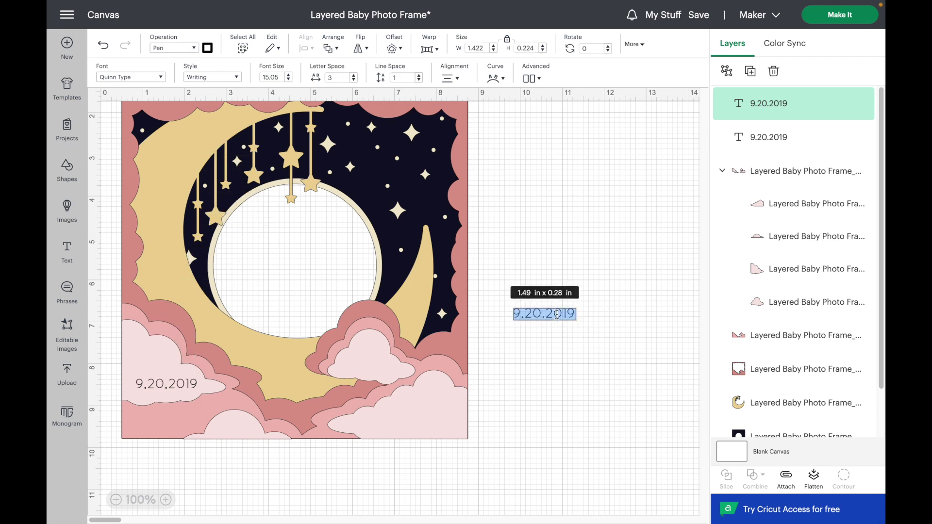
{"action": "type", "text": "20"}
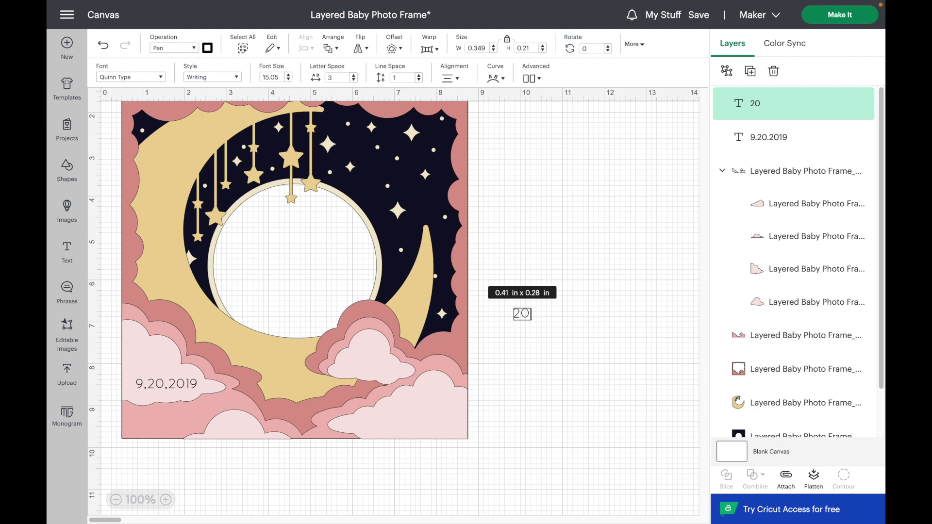
{"action": "type", "text": " in"}
{"action": "left_click", "coordinate": [591, 248]}
{"action": "left_click_drag", "start_coordinate": [535, 314], "coordinate": [161, 374]}
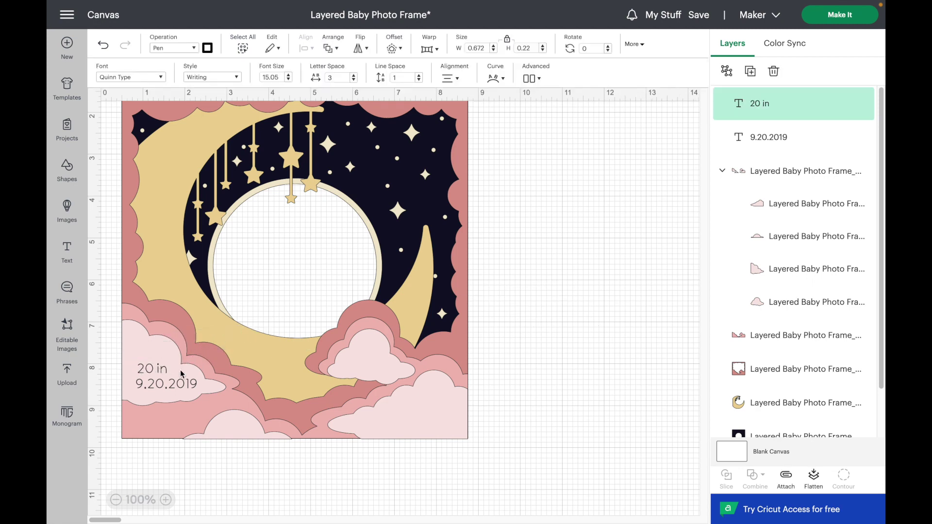
Duplicate the 20 in text, change it to '7 lb', and stack it above 20 in.
{"action": "left_click", "coordinate": [750, 71]}
{"action": "left_click_drag", "start_coordinate": [205, 162], "coordinate": [520, 288]}
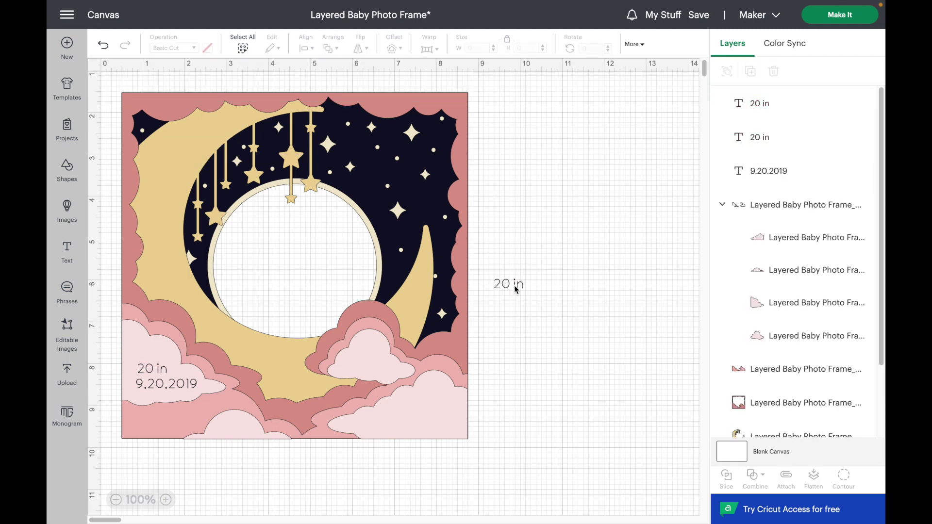
{"action": "double_click", "coordinate": [521, 291]}
{"action": "type", "text": "7 lb"}
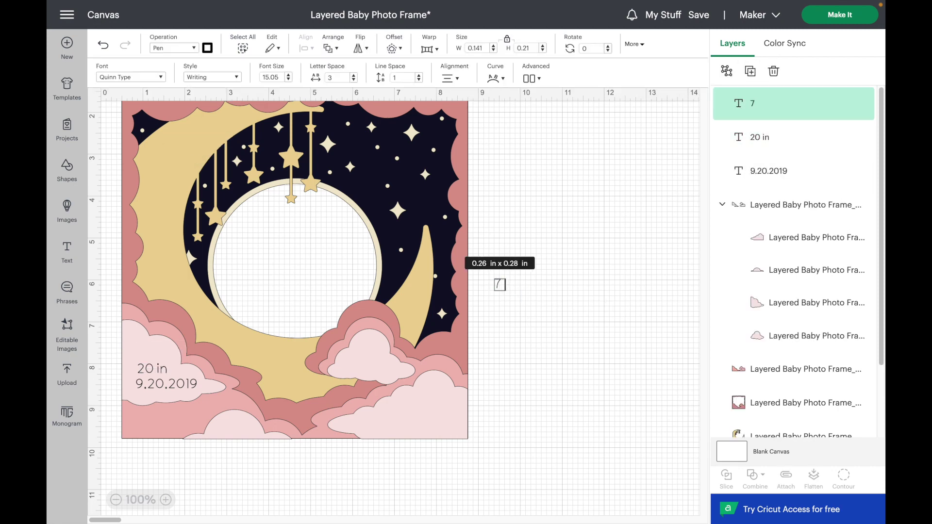
{"action": "left_click", "coordinate": [566, 284]}
{"action": "left_click_drag", "start_coordinate": [505, 284], "coordinate": [152, 359]}
{"action": "left_click", "coordinate": [515, 341]}
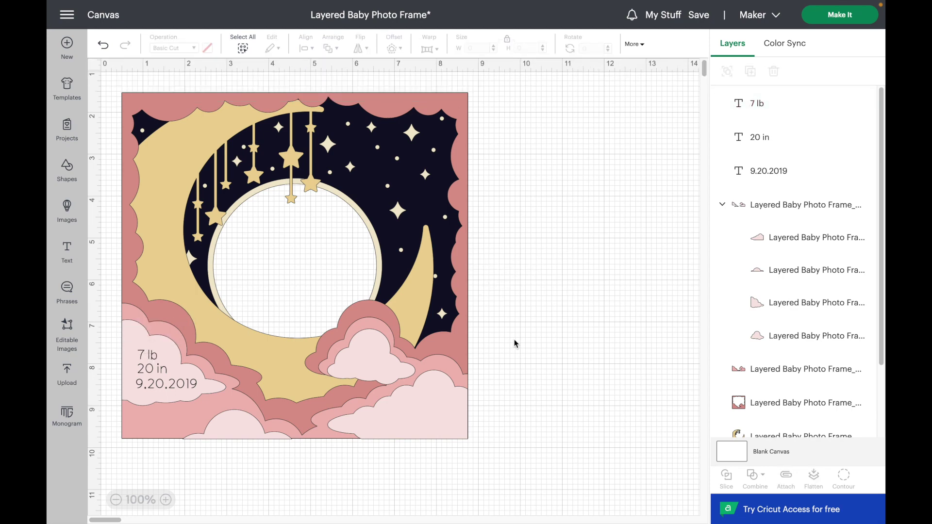
Duplicate the 20 in text, change it to '3:34 PM', and place it on the cloud beside the moon.
{"action": "left_click", "coordinate": [153, 368]}
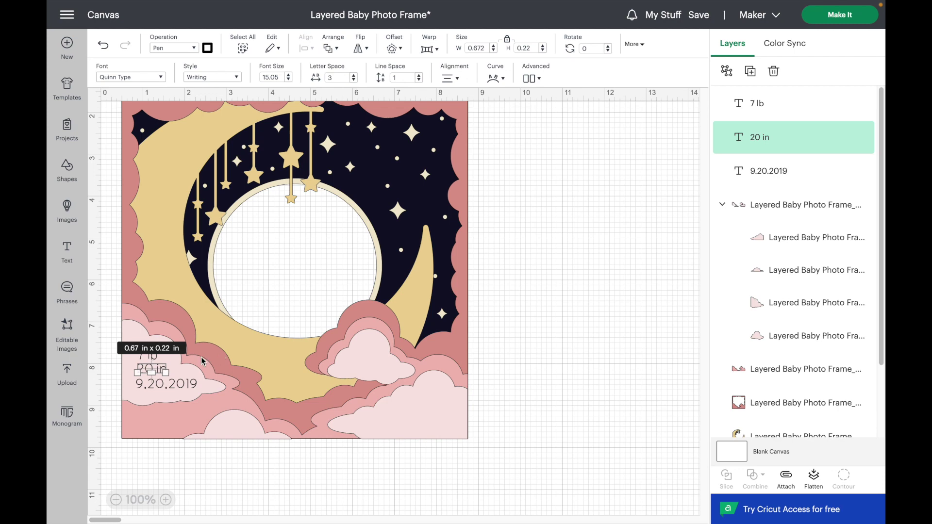
{"action": "left_click", "coordinate": [375, 333]}
{"action": "left_click", "coordinate": [148, 354]}
{"action": "left_click", "coordinate": [149, 365]}
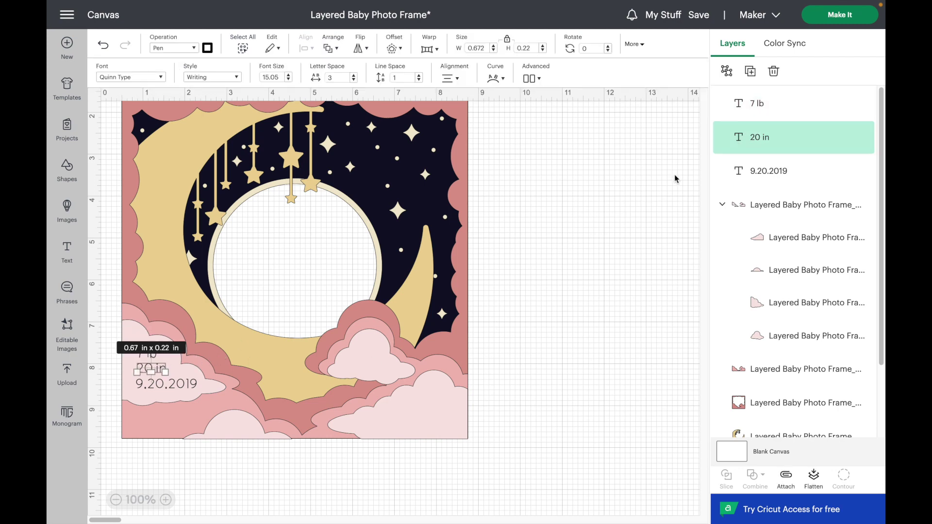
{"action": "left_click", "coordinate": [749, 71]}
{"action": "left_click_drag", "start_coordinate": [583, 255], "coordinate": [532, 264]}
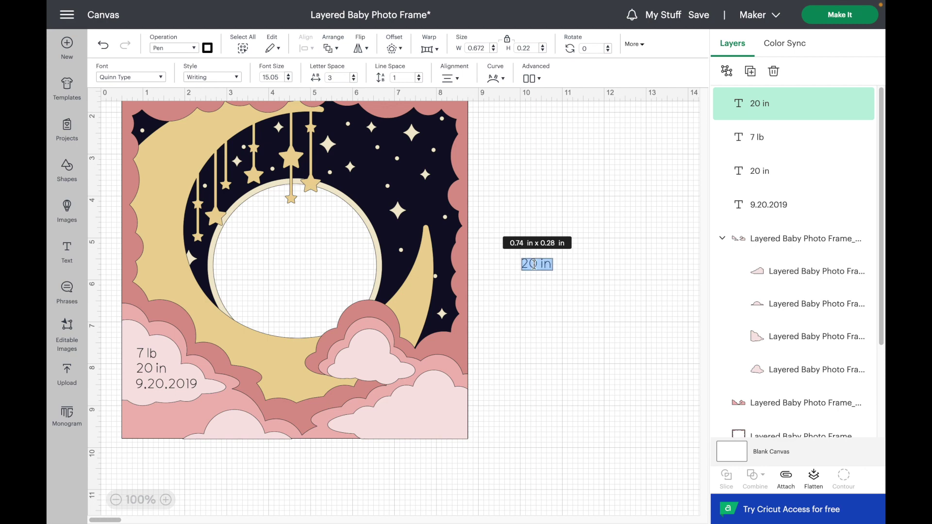
{"action": "type", "text": "3:34 PM"}
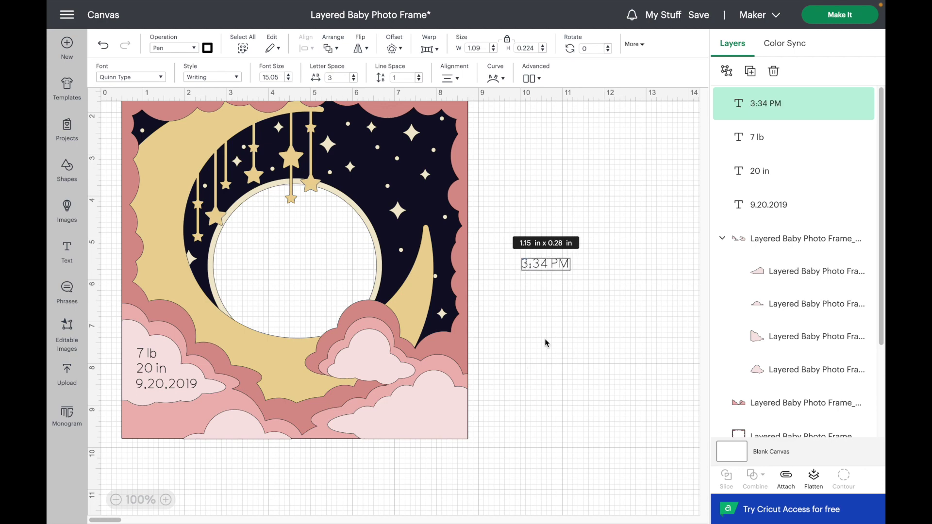
{"action": "left_click", "coordinate": [547, 343]}
{"action": "left_click_drag", "start_coordinate": [546, 265], "coordinate": [368, 364]}
{"action": "left_click", "coordinate": [548, 297]}
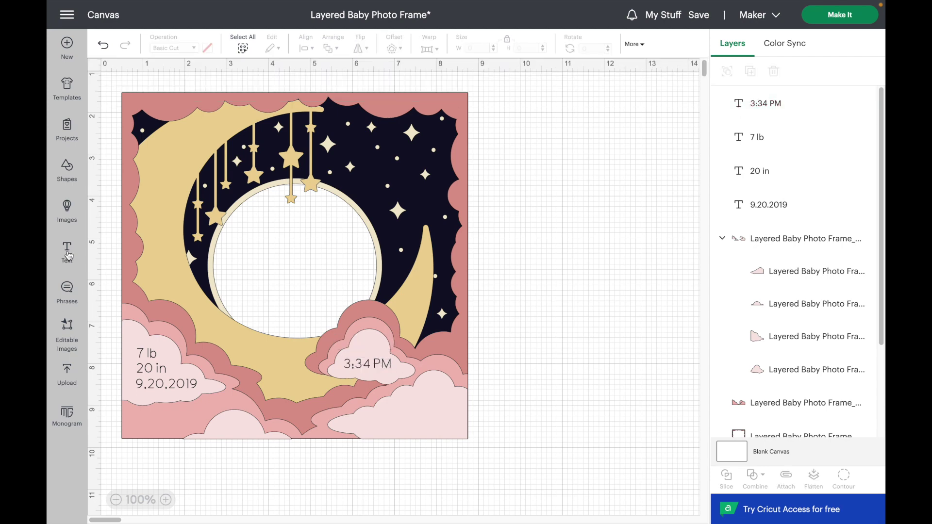
{"action": "left_click", "coordinate": [67, 250]}
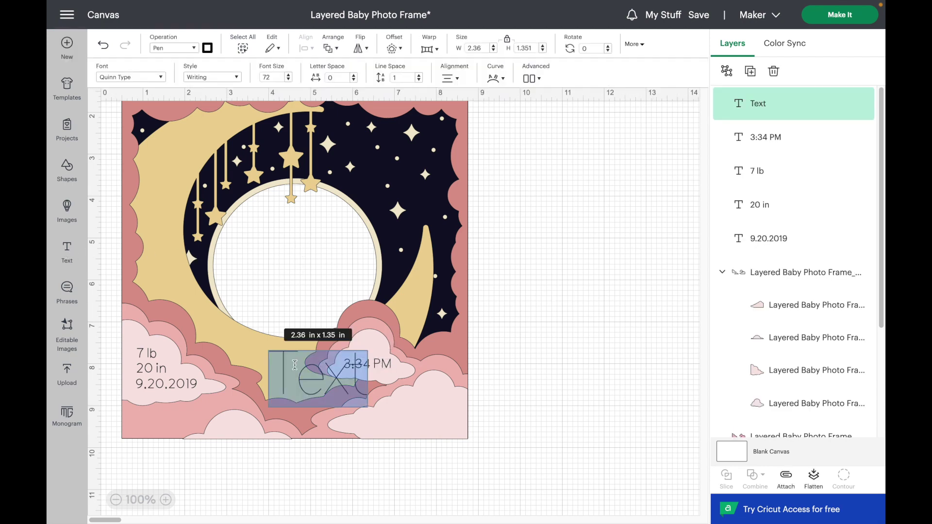
Enter the baby's first name in the new text box and select it for a font change.
{"action": "type", "text": "Cress"}
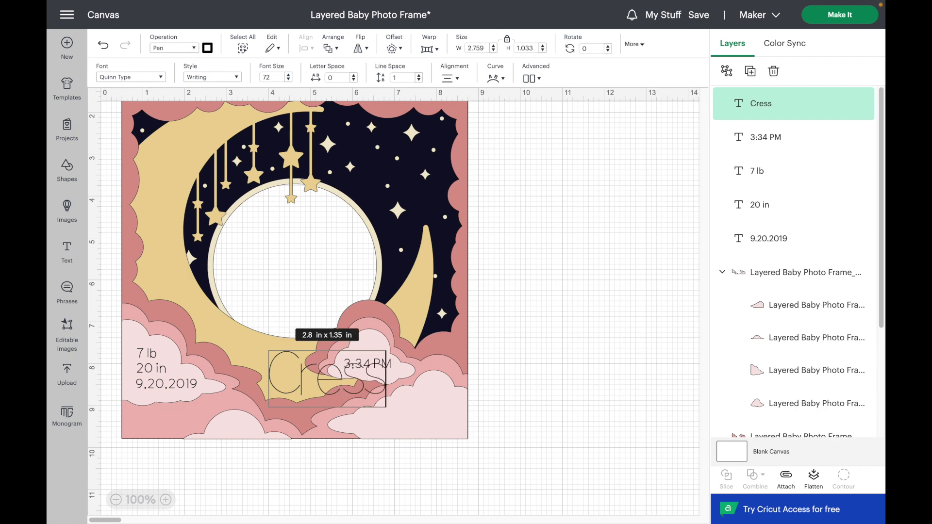
{"action": "type", "text": "ida"}
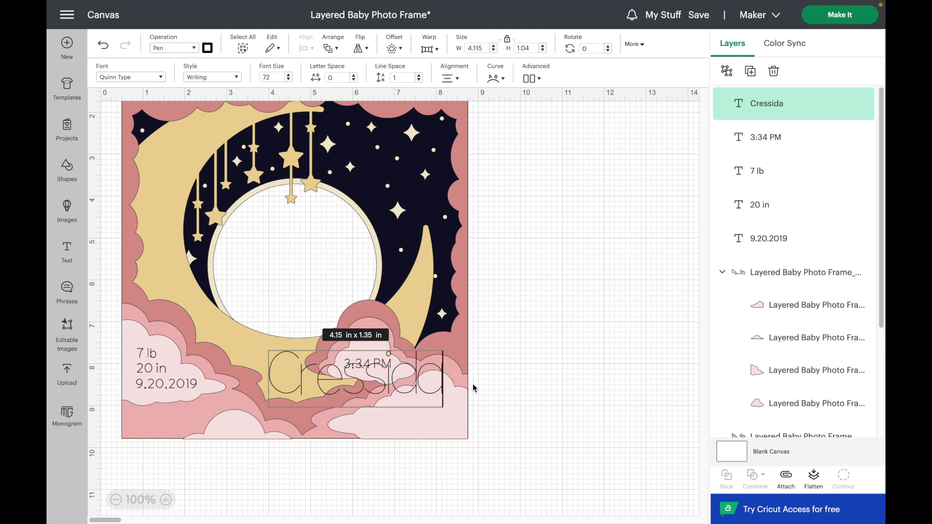
{"action": "key", "text": "ctrl+a"}
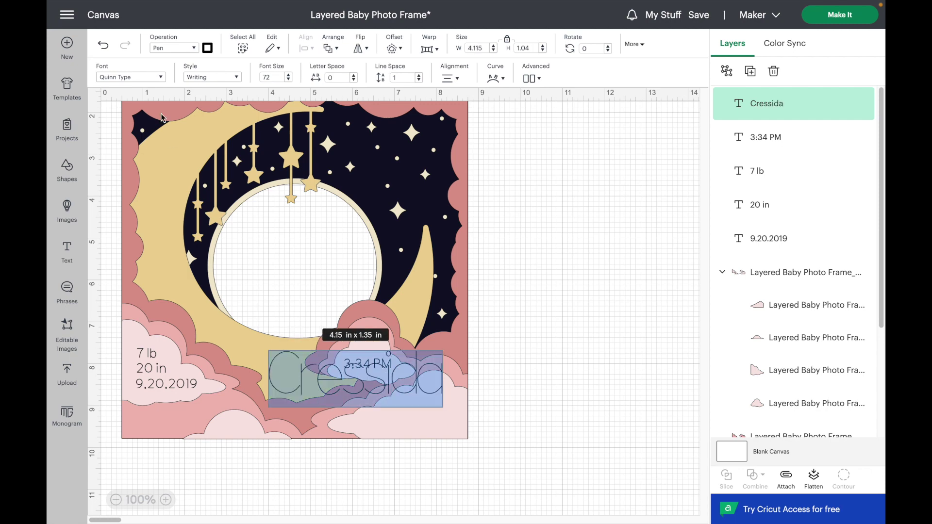
{"action": "left_click", "coordinate": [148, 77]}
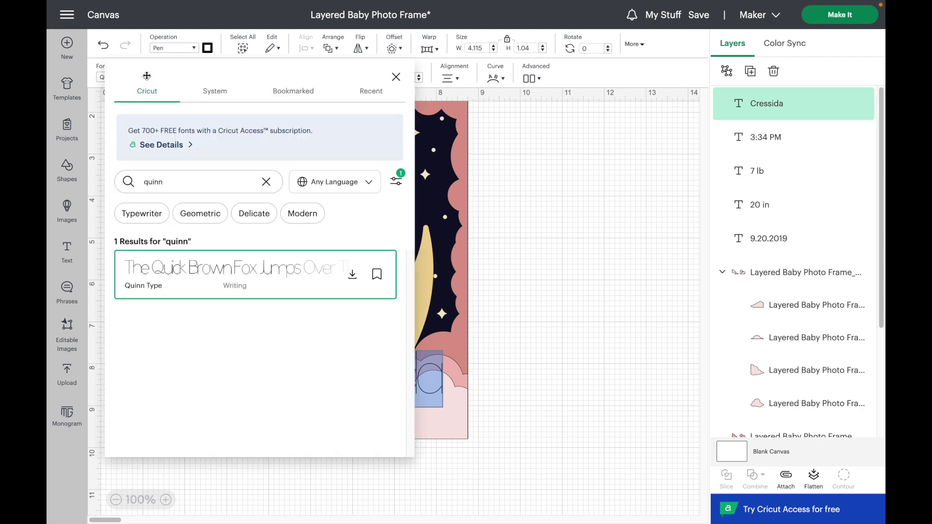
Search fonts for 'scr' and set the name in Alyssa Stencil Script.
{"action": "left_click", "coordinate": [265, 183]}
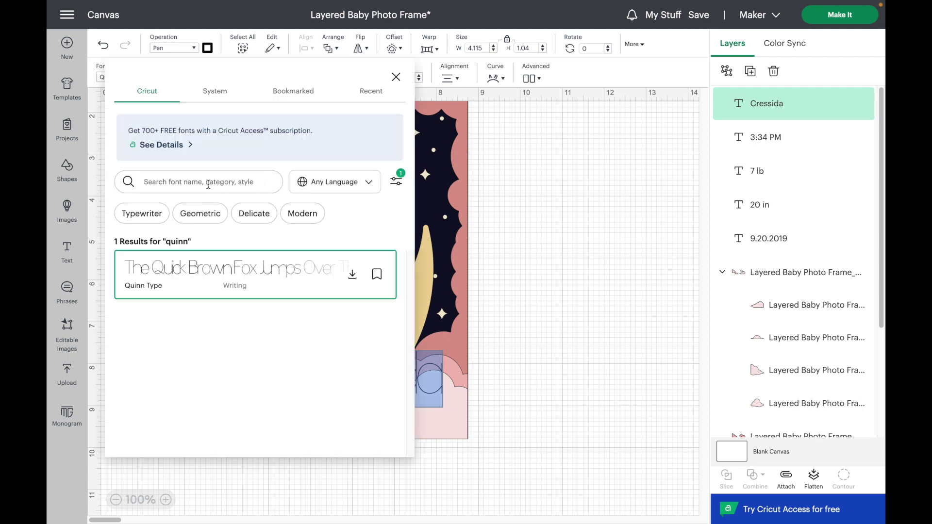
{"action": "type", "text": "script"}
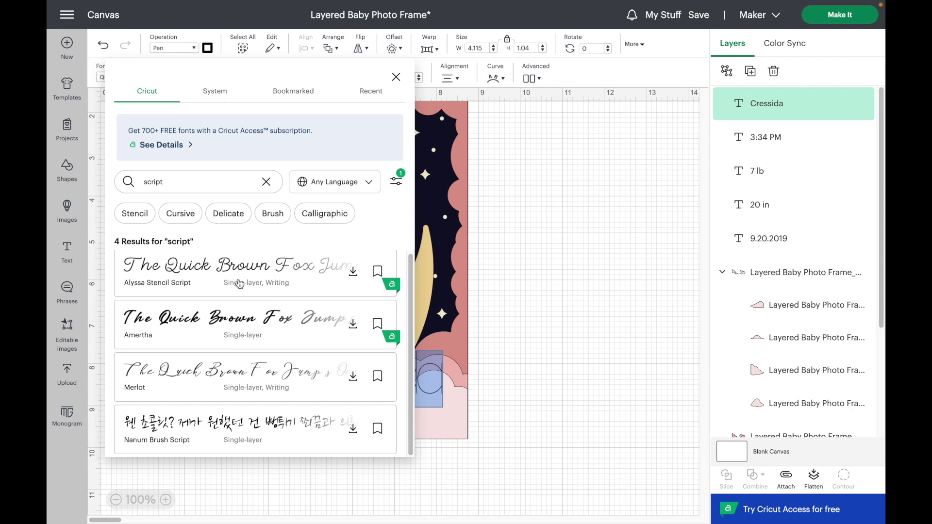
{"action": "scroll", "coordinate": [238, 284], "scroll_direction": "up", "scroll_amount": 1}
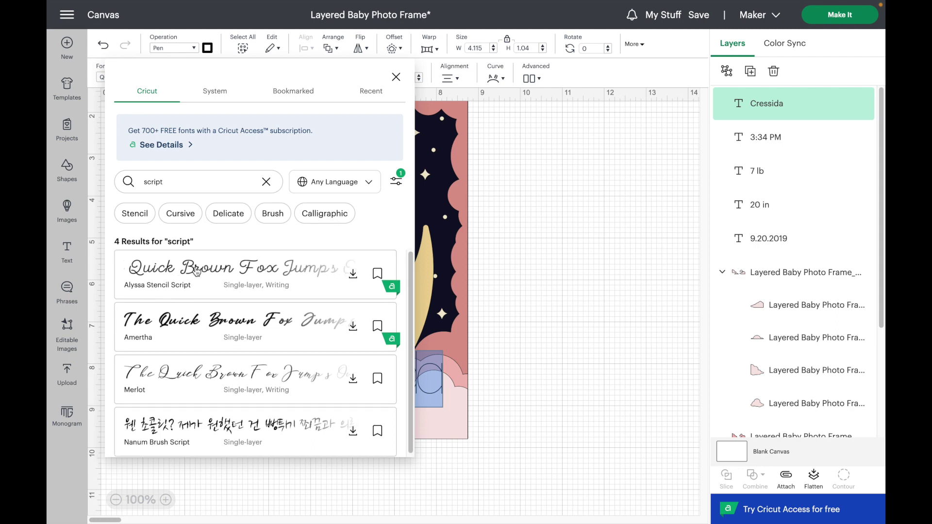
{"action": "left_click", "coordinate": [249, 279]}
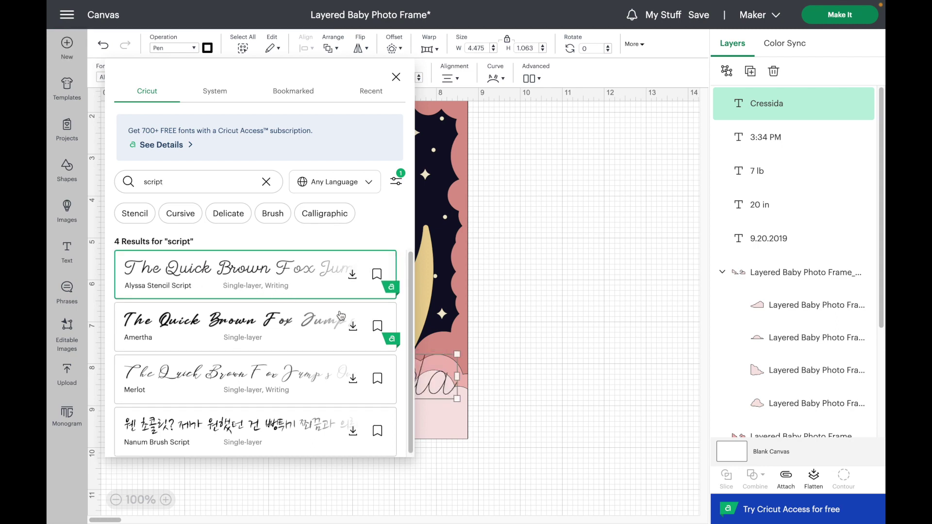
{"action": "left_click", "coordinate": [525, 279]}
{"action": "left_click", "coordinate": [377, 390]}
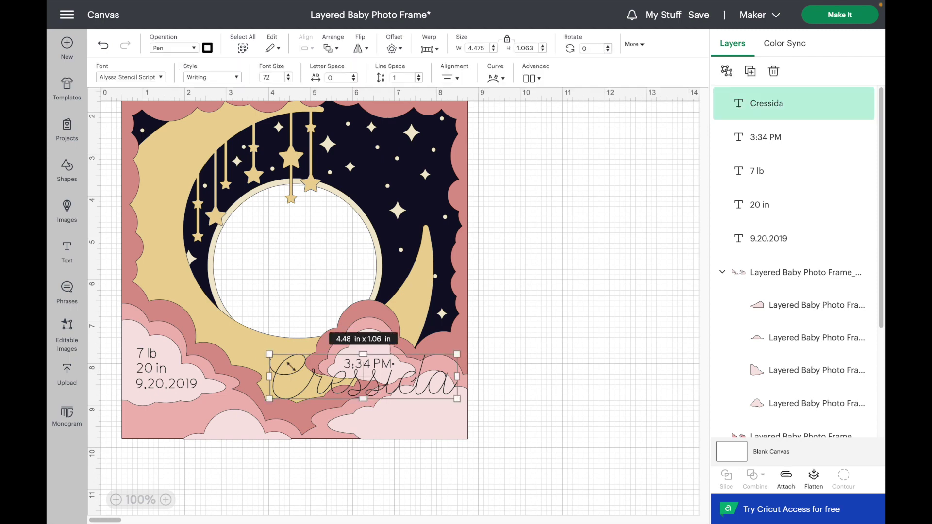
Shrink the name to 1.735 x 0.412 in and place it on the bottom-right light pink cloud.
{"action": "left_click_drag", "start_coordinate": [291, 367], "coordinate": [444, 427]}
{"action": "left_click", "coordinate": [526, 407]}
{"action": "left_click", "coordinate": [435, 425]}
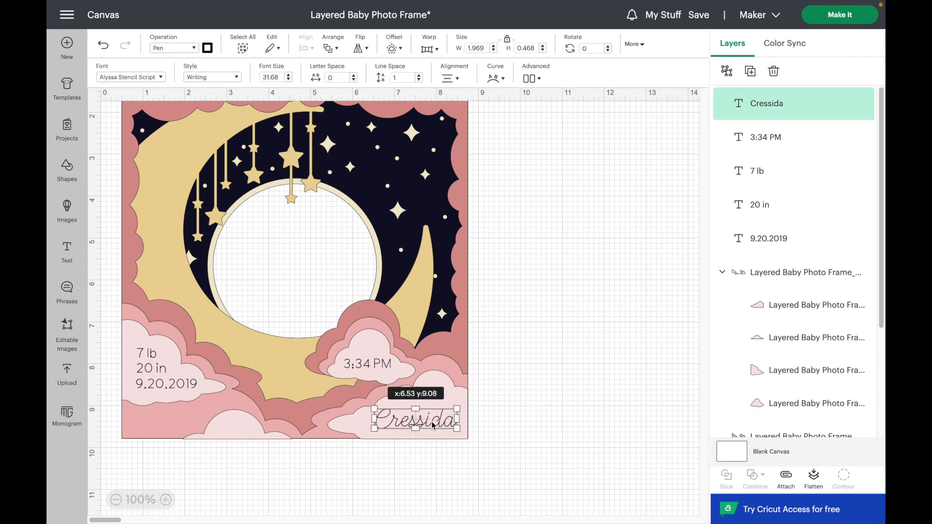
{"action": "left_click_drag", "start_coordinate": [446, 429], "coordinate": [433, 426]}
{"action": "left_click", "coordinate": [514, 410]}
{"action": "left_click", "coordinate": [493, 422]}
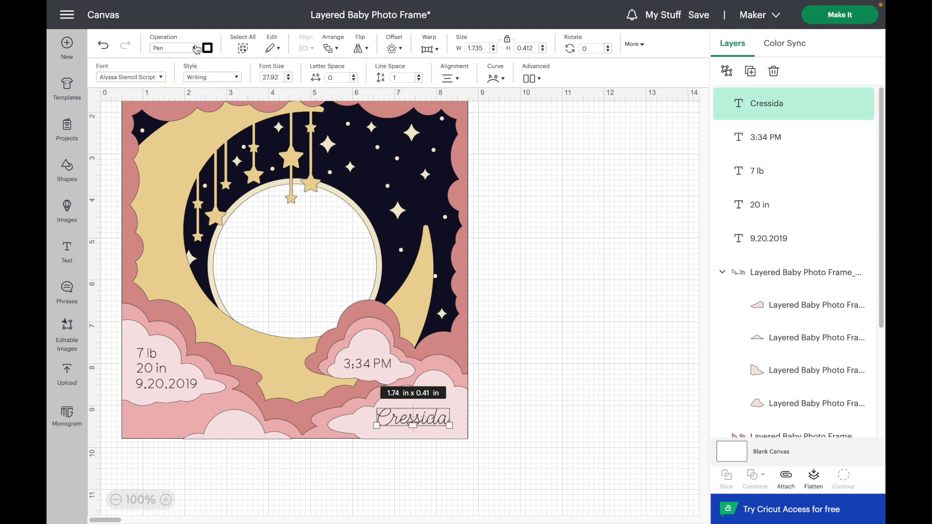
{"action": "left_click", "coordinate": [528, 412]}
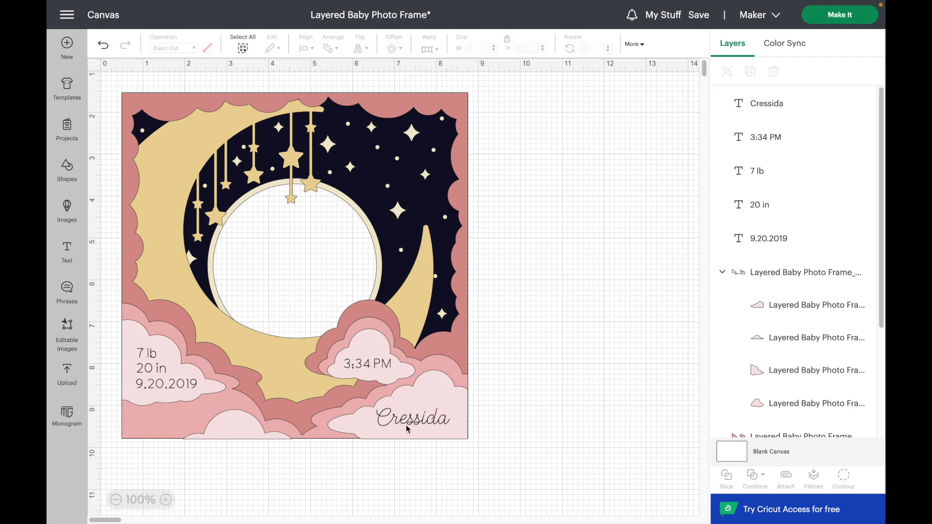
{"action": "left_click", "coordinate": [454, 397]}
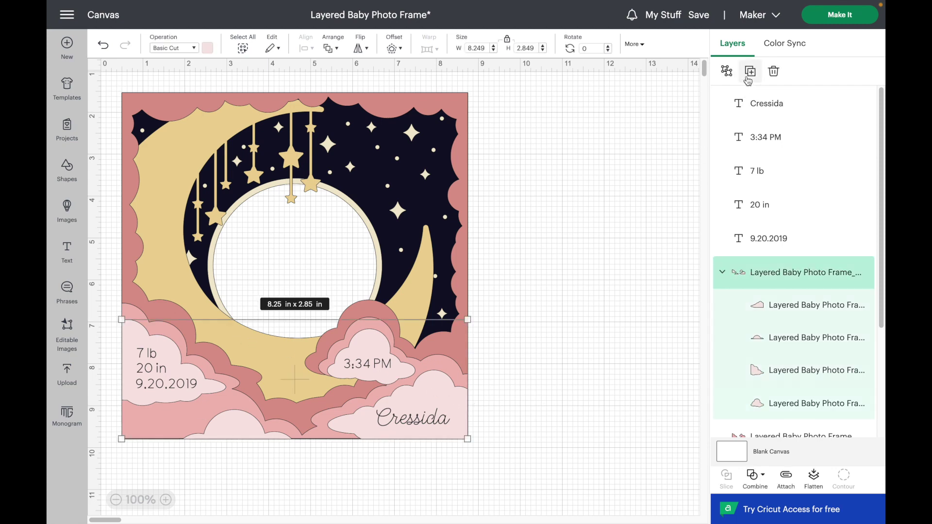
Ungroup the frame, then attach the name and 3:34 PM to their respective clouds.
{"action": "left_click", "coordinate": [727, 73]}
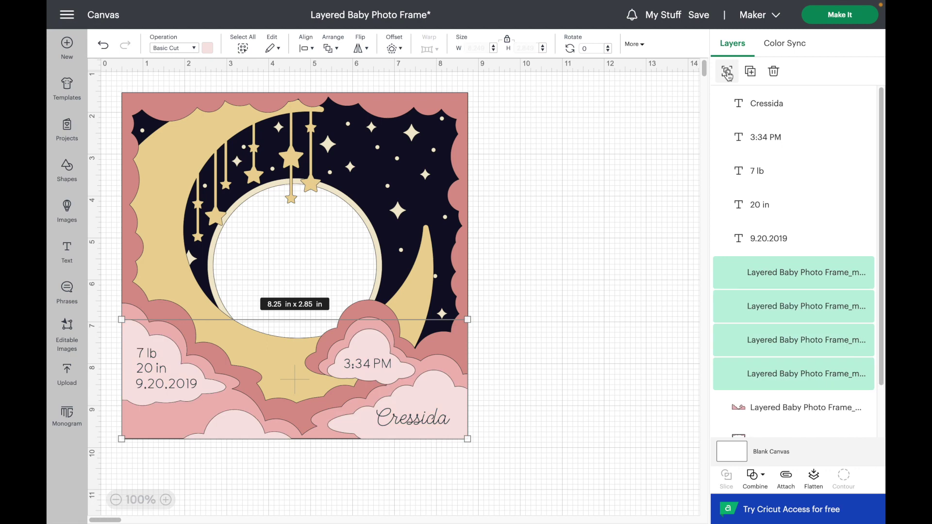
{"action": "left_click", "coordinate": [583, 437]}
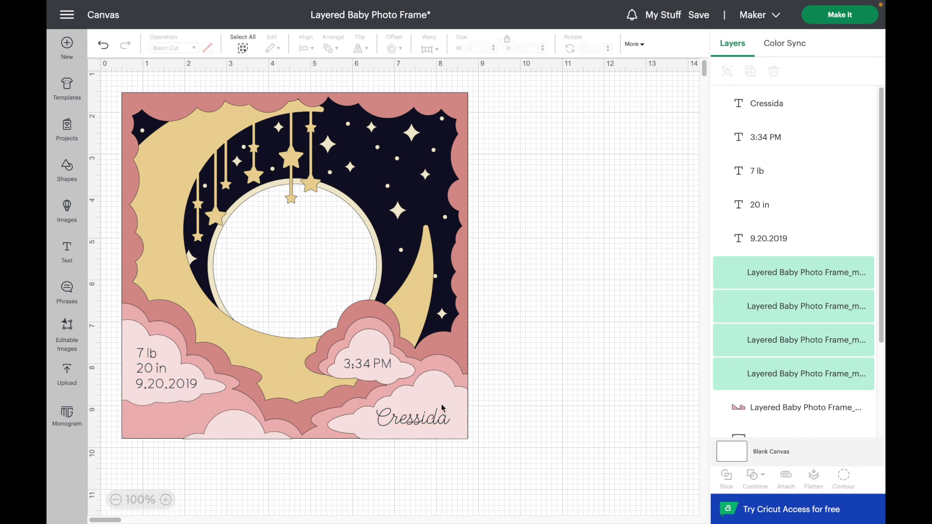
{"action": "left_click", "coordinate": [438, 392]}
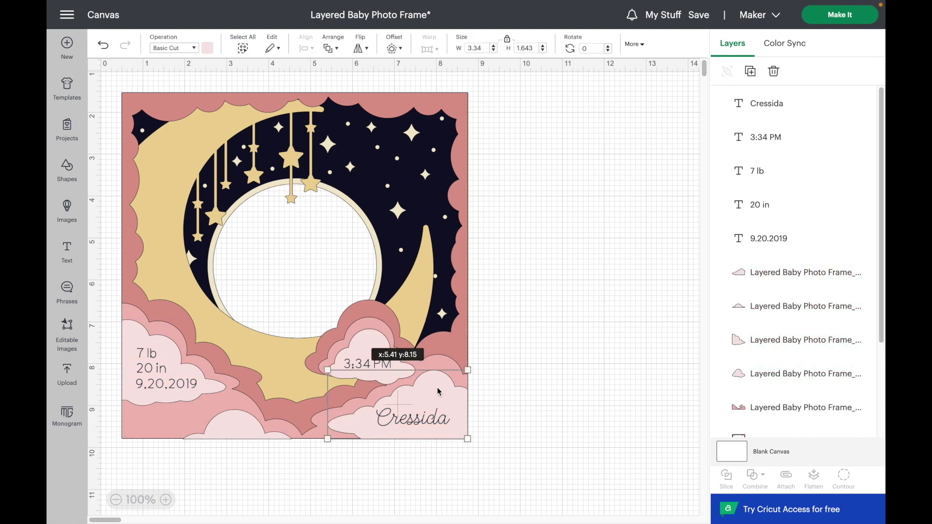
{"action": "left_click", "coordinate": [434, 425], "text": "shift"}
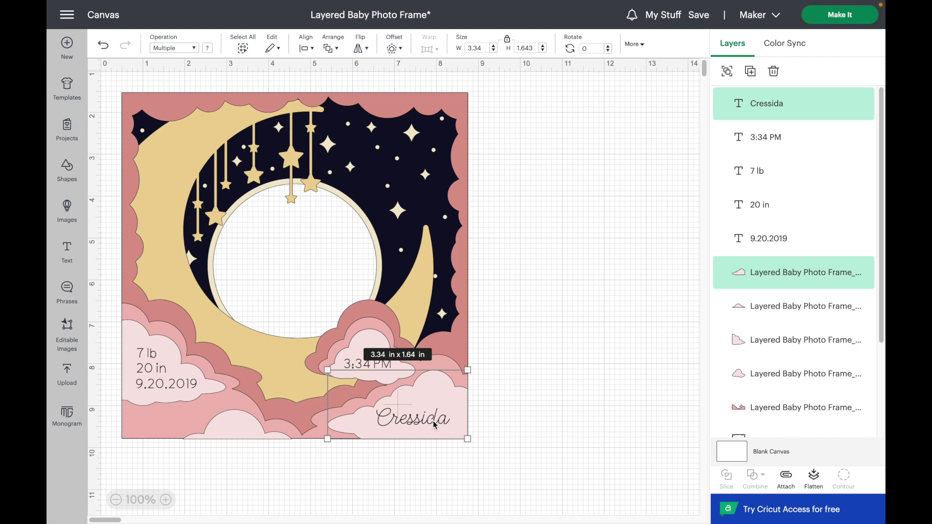
{"action": "left_click", "coordinate": [786, 478]}
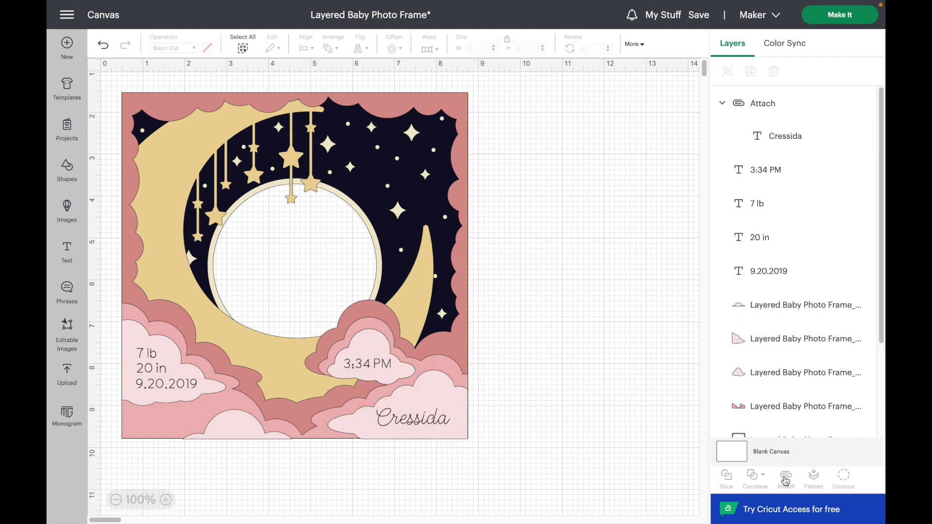
{"action": "left_click", "coordinate": [374, 373]}
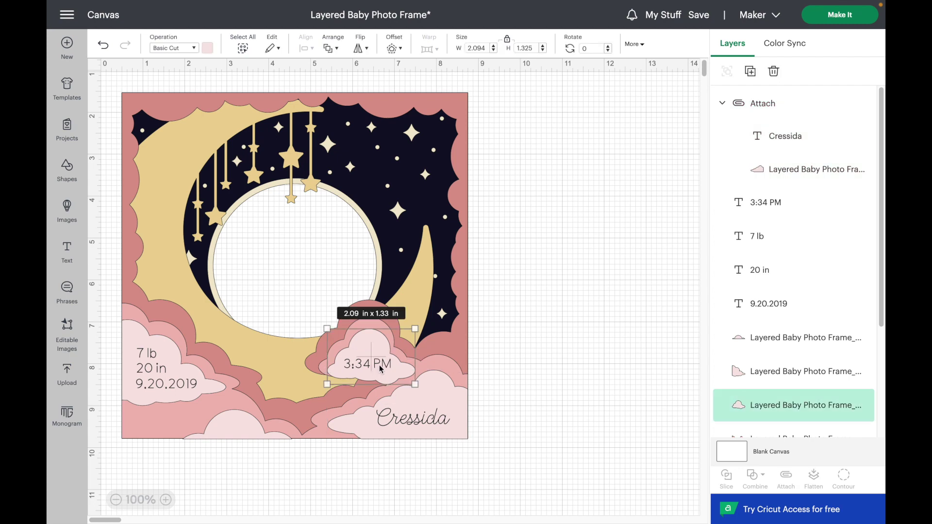
{"action": "left_click", "coordinate": [380, 369]}
{"action": "left_click", "coordinate": [784, 475]}
Attach the 7 lb, 20 in and 9.20.2019 texts to the left light pink cloud.
{"action": "left_click", "coordinate": [722, 103]}
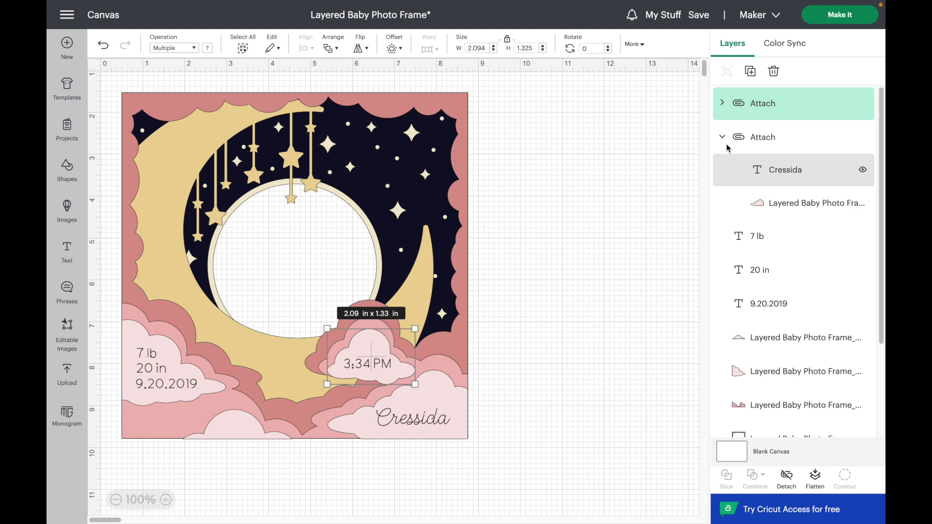
{"action": "left_click", "coordinate": [723, 137]}
{"action": "left_click", "coordinate": [761, 180]}
{"action": "left_click", "coordinate": [762, 243], "text": "shift"}
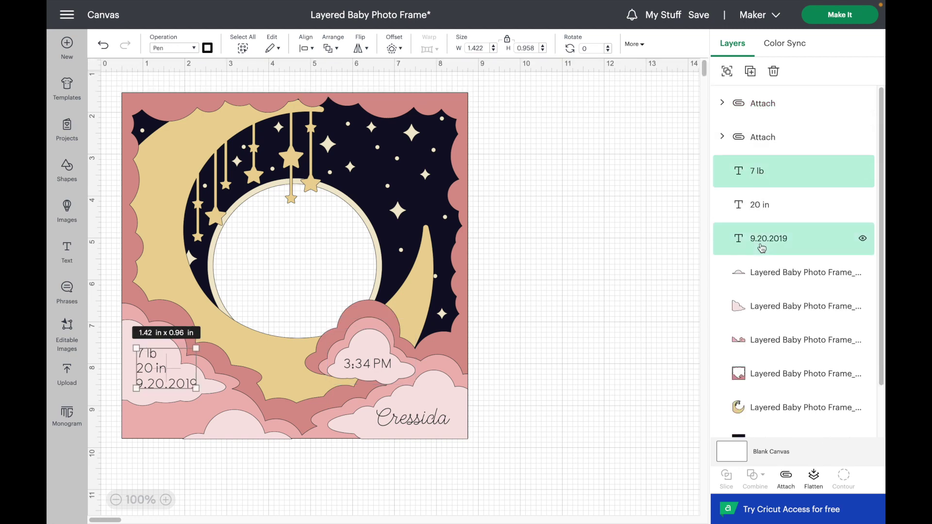
{"action": "left_click", "coordinate": [763, 211], "text": "shift"}
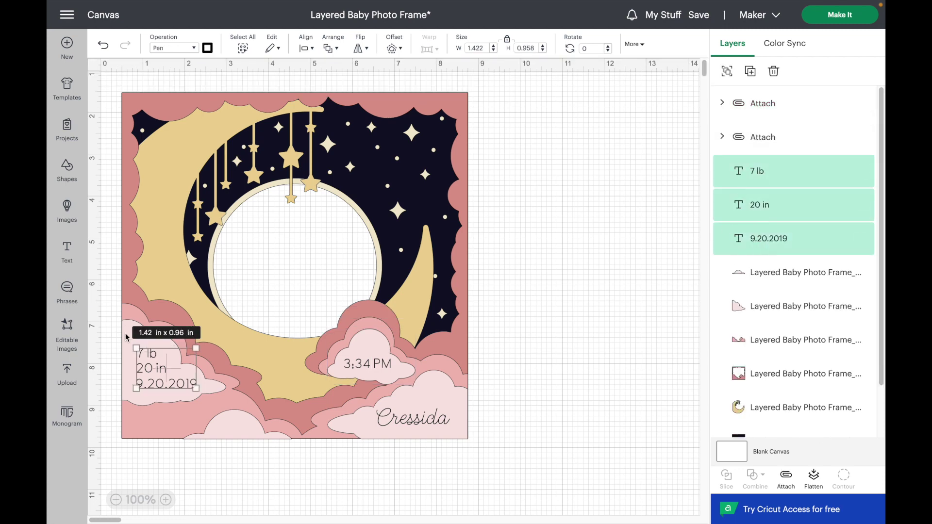
{"action": "left_click", "coordinate": [125, 337], "text": "shift"}
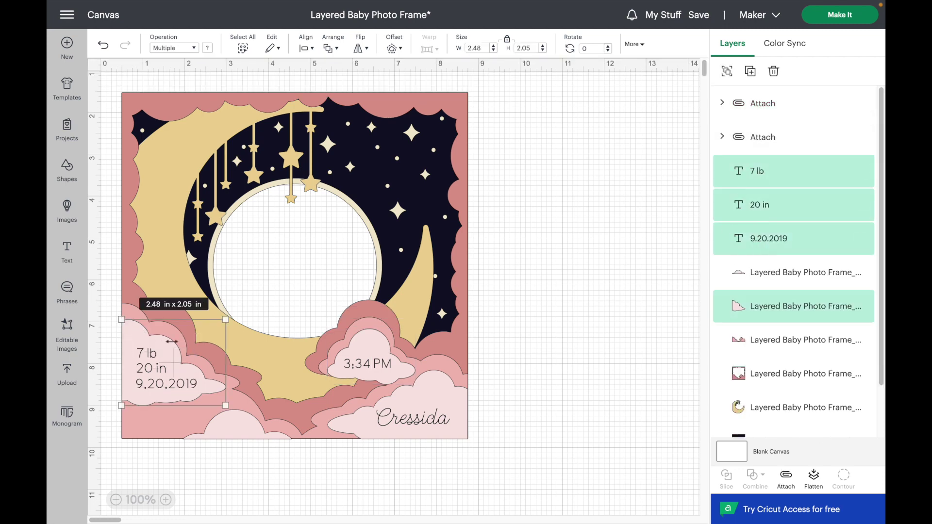
{"action": "left_click", "coordinate": [786, 479]}
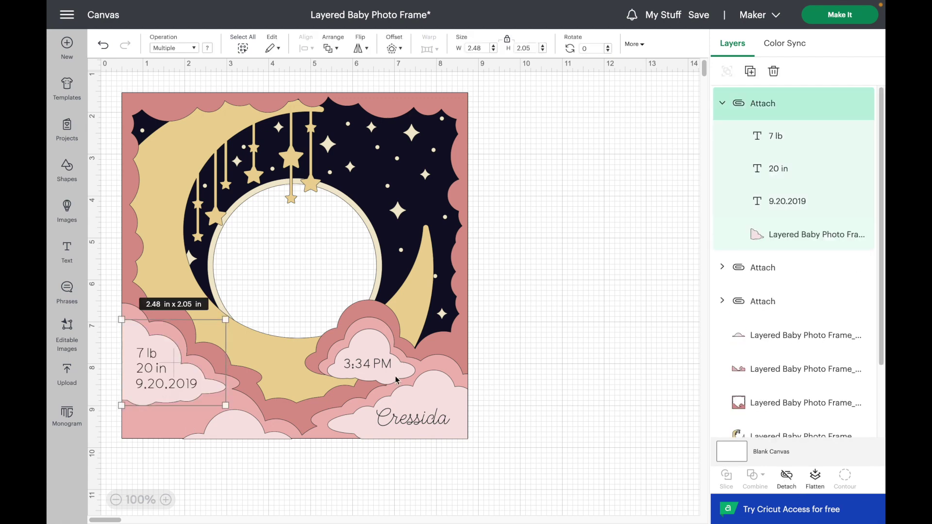
Send the project to Make It on standard 12 x 12 in mats, producing six mats.
{"action": "left_click", "coordinate": [833, 20]}
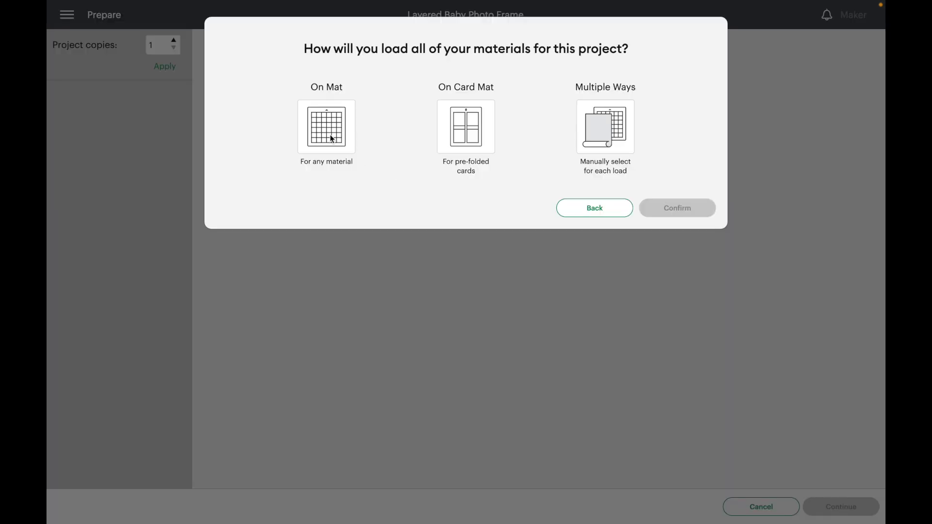
{"action": "left_click", "coordinate": [332, 139]}
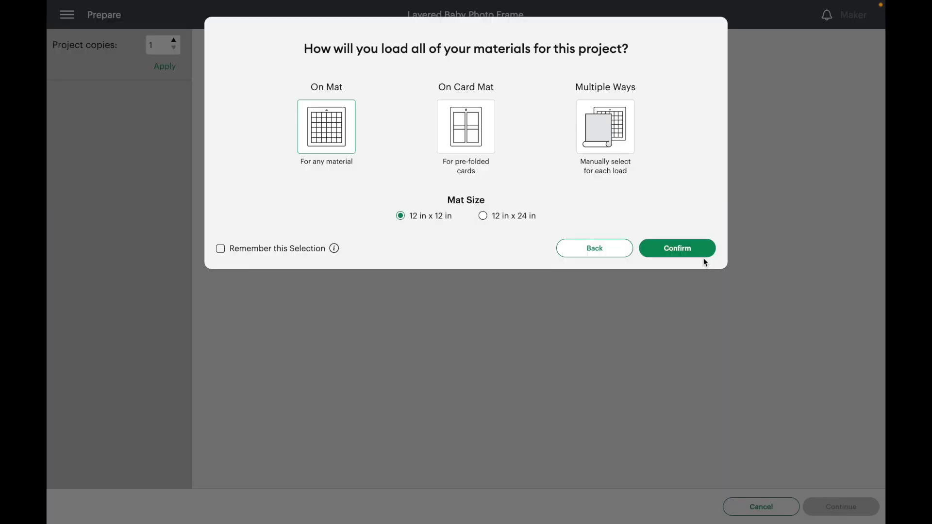
{"action": "left_click", "coordinate": [700, 256]}
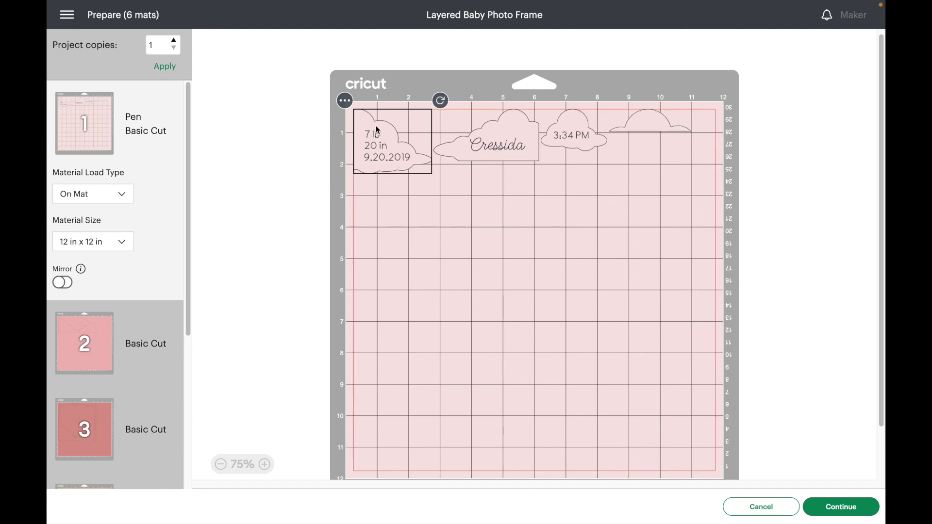
Nudge the birth stats piece on mat 1, then view mat 3 keeping its 12 x 12 in size.
{"action": "mouse_move", "coordinate": [378, 130]}
{"action": "left_mouse_down"}
{"action": "mouse_move", "coordinate": [540, 250]}
{"action": "mouse_move", "coordinate": [418, 289]}
{"action": "mouse_move", "coordinate": [361, 132]}
{"action": "left_mouse_up"}
{"action": "scroll", "coordinate": [129, 263], "scroll_direction": "down", "scroll_amount": 3}
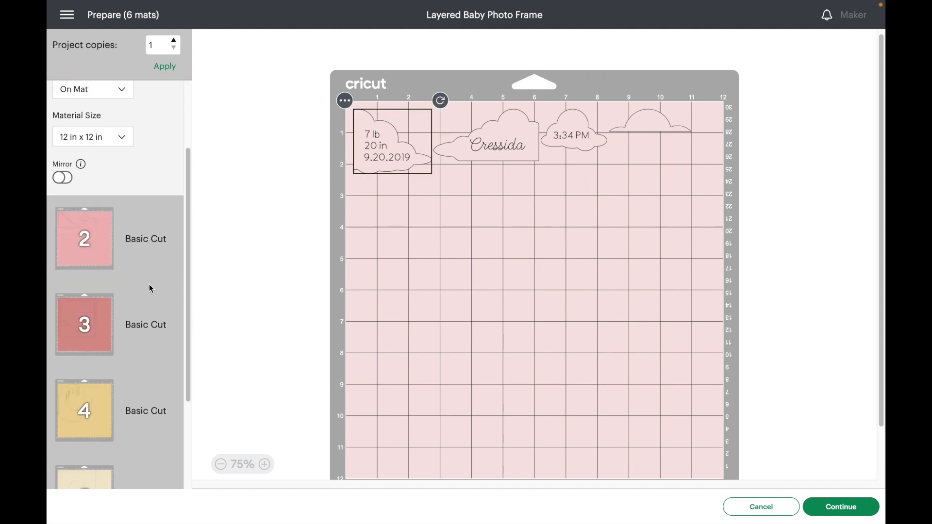
{"action": "left_click", "coordinate": [102, 307]}
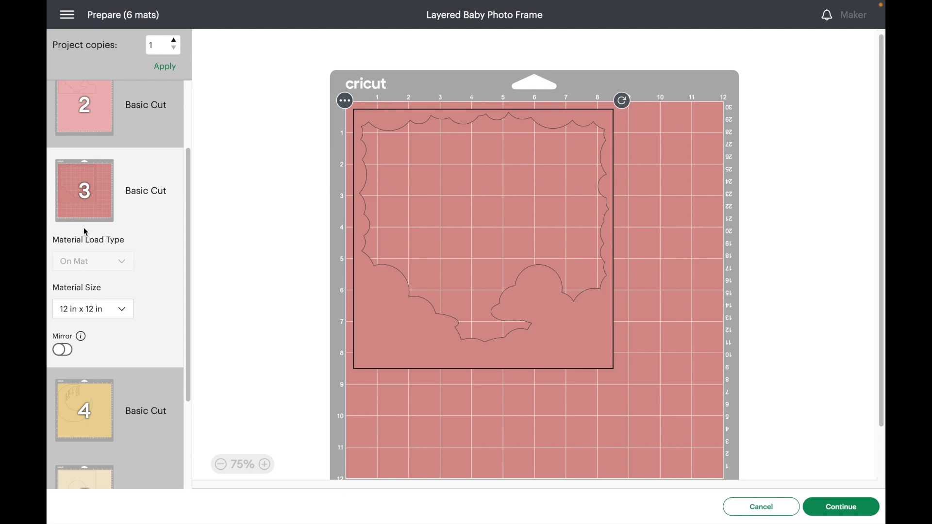
{"action": "left_click", "coordinate": [99, 307]}
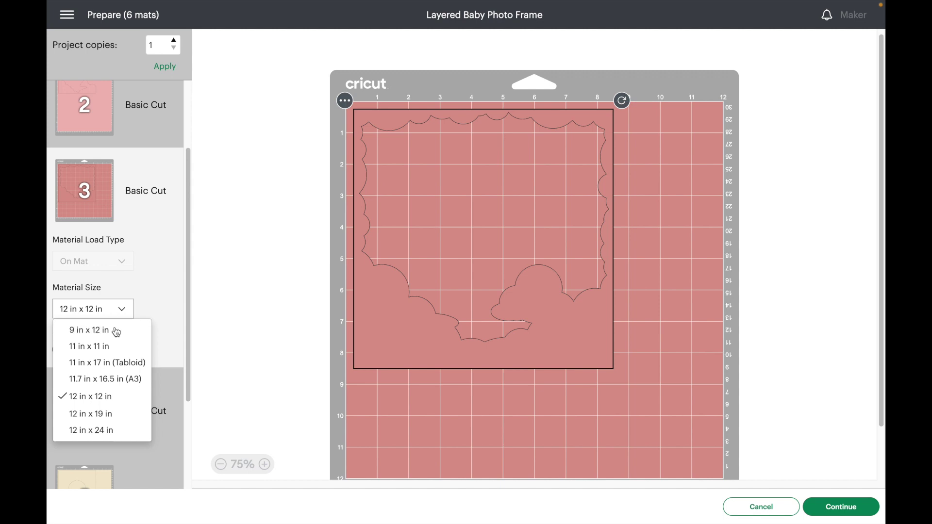
{"action": "left_click", "coordinate": [266, 221]}
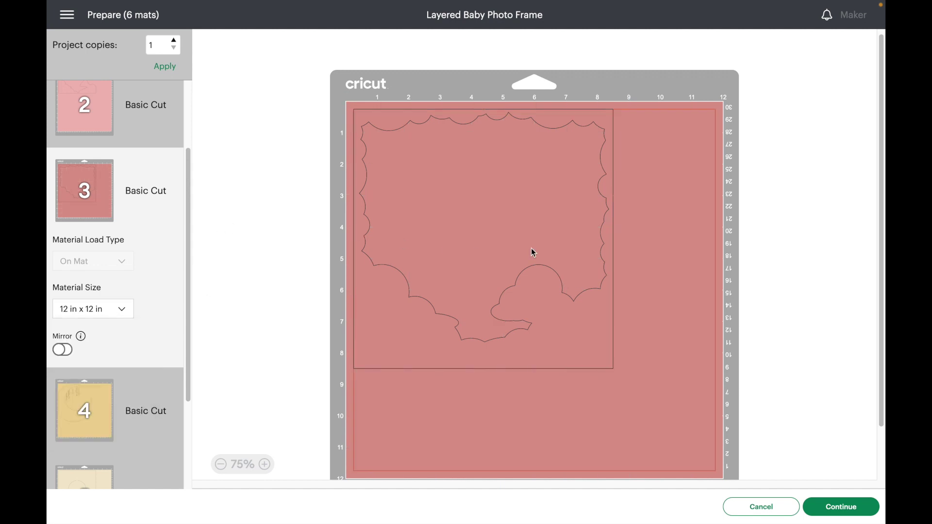